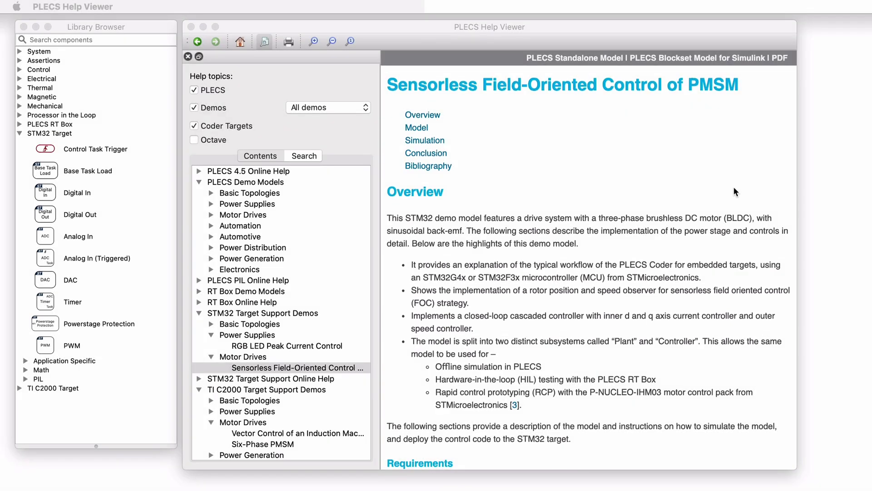
# Scroll the demo help through the Model, Controller, HIL and RCP sections to the Conclusion and Bibliography
pyautogui.scroll(-15, 733, 186)
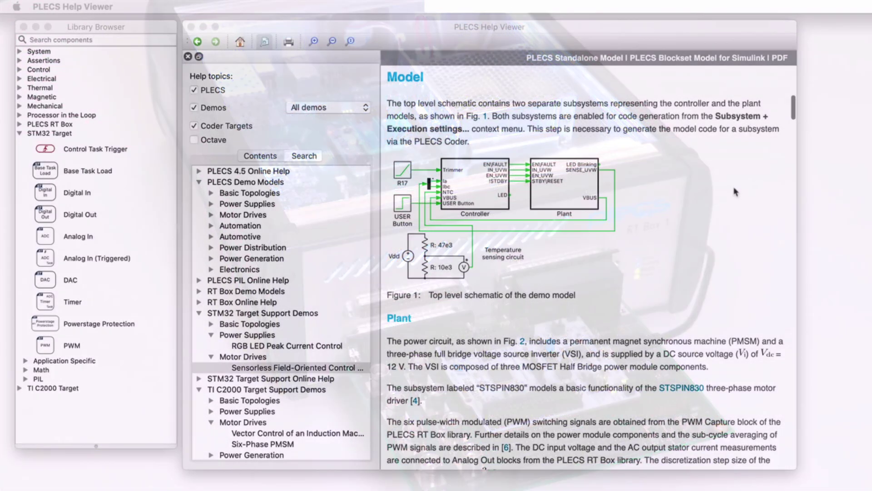
pyautogui.scroll(-10, 754, 182)
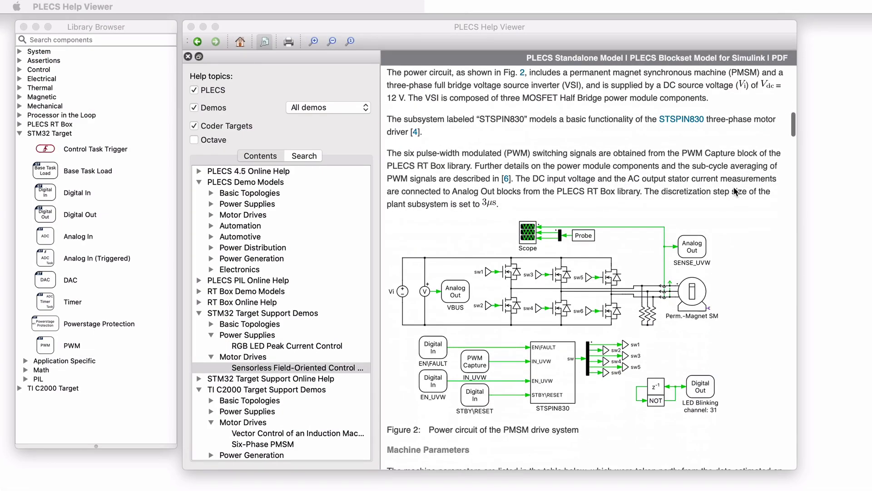
pyautogui.scroll(-10, 736, 190)
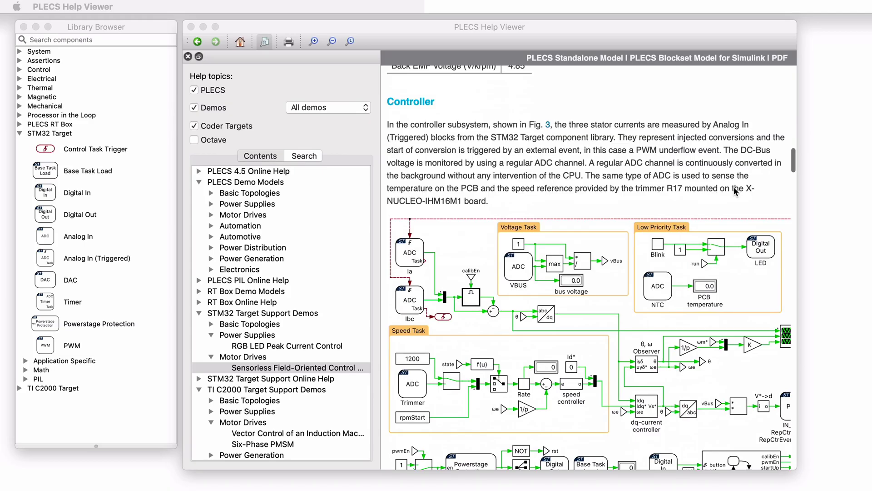
pyautogui.scroll(-20, 734, 187)
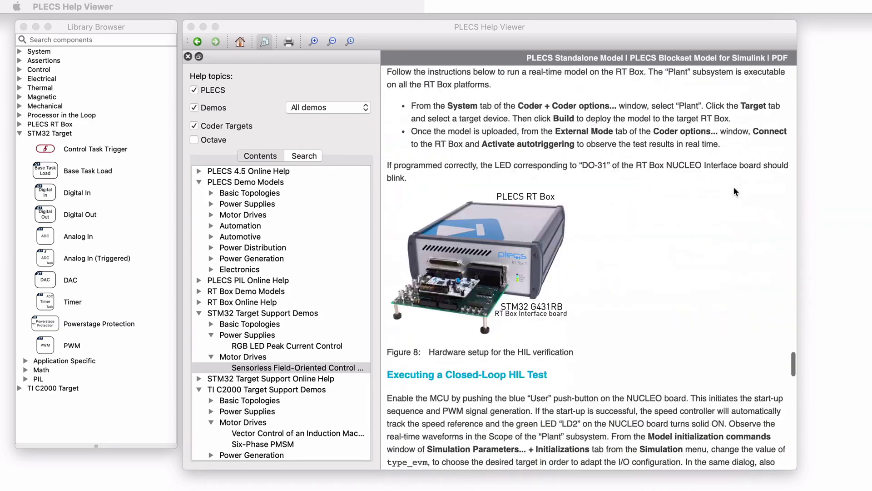
pyautogui.scroll(-3, 734, 188)
pyautogui.scroll(-20, 734, 187)
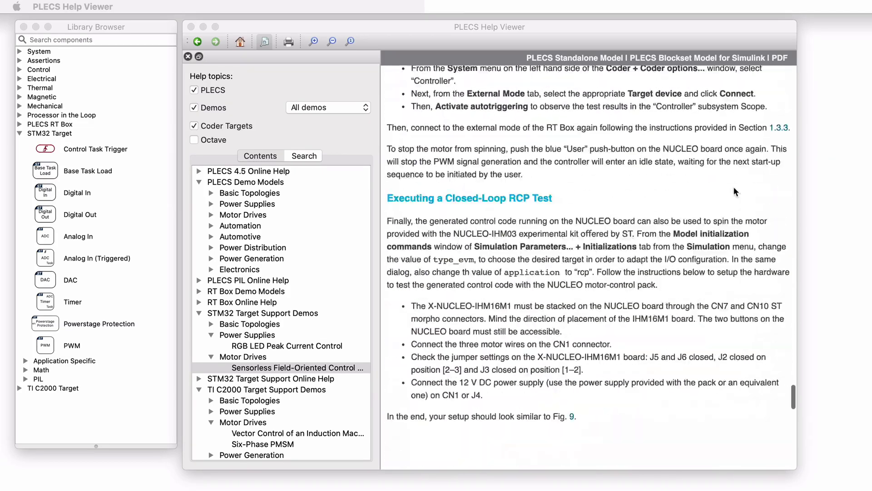
pyautogui.scroll(-15, 733, 186)
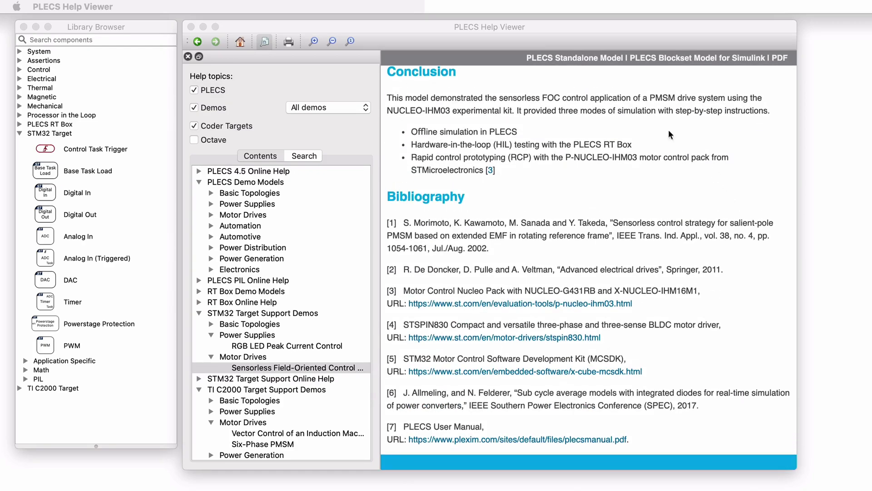
# Open the ihm_sensorless_foc standalone demo model and select its Controller block
pyautogui.click(598, 63)
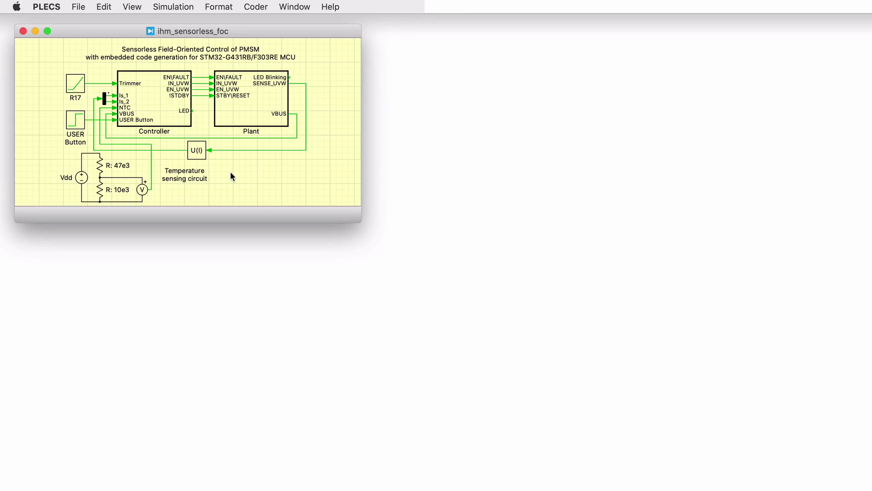
pyautogui.click(178, 119)
# Open the Plant subsystem and point out the PMSM, the sw1/sw2 MOSFET leg and the Vi source
pyautogui.doubleClick(261, 105)
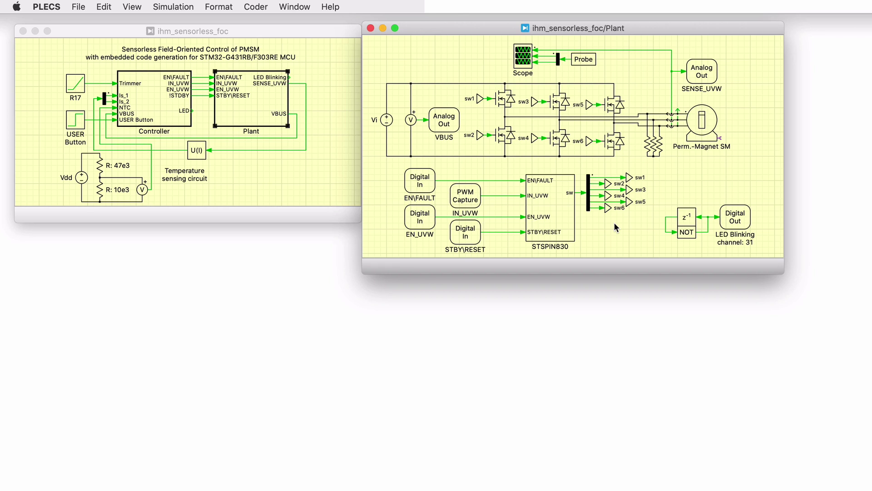
pyautogui.click(700, 129)
pyautogui.click(508, 104)
pyautogui.click(386, 122)
# Look inside the STSPIN830 driver block, close it, and select the PWM Capture block
pyautogui.click(564, 211)
pyautogui.doubleClick(565, 220)
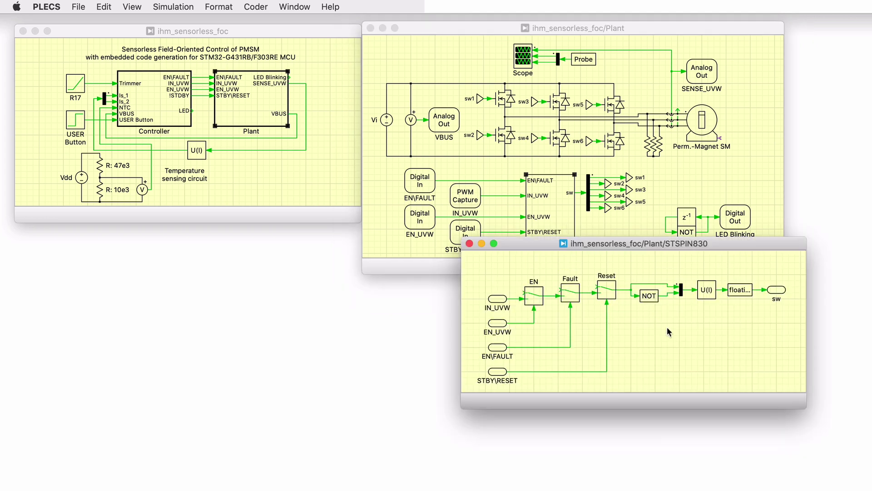
pyautogui.click(469, 243)
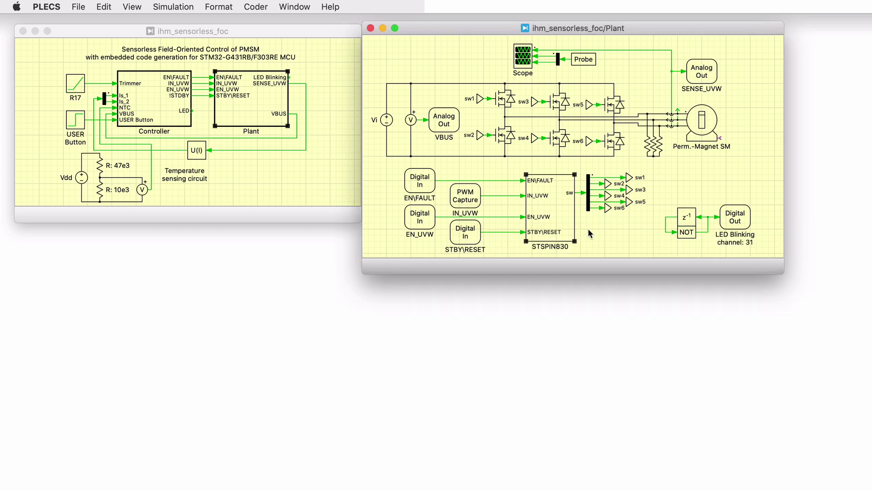
pyautogui.click(470, 203)
# Confirm HB1 is set to Sub-cycle average, point out the VBUS and SENSE_UVW Analog Outs, and close the Plant
pyautogui.doubleClick(510, 108)
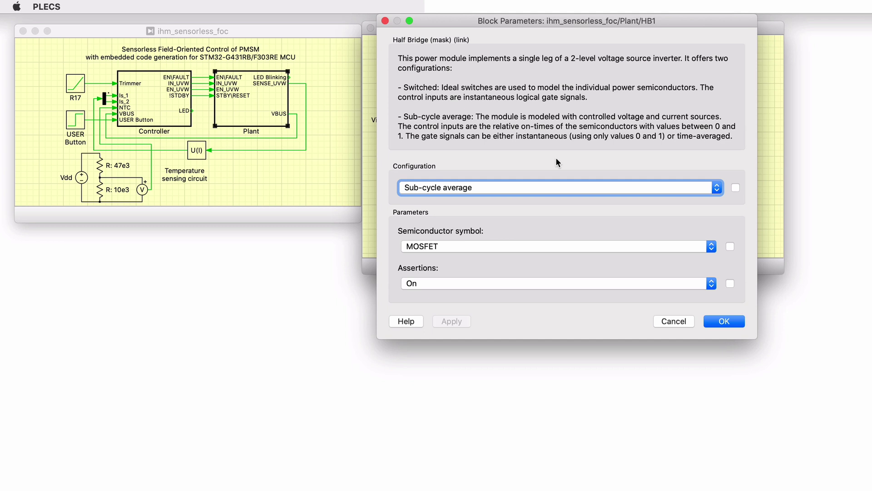
pyautogui.click(668, 321)
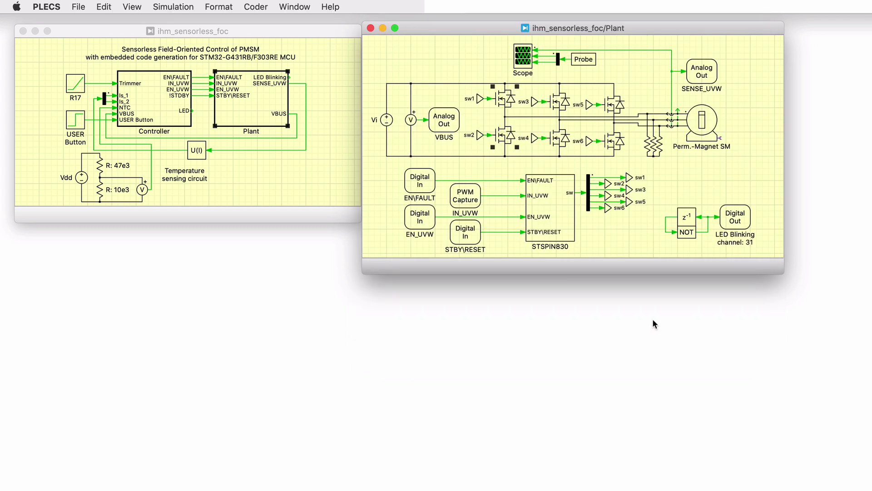
pyautogui.click(444, 127)
pyautogui.keyDown('shift'); pyautogui.click(709, 79); pyautogui.keyUp('shift')
pyautogui.click(743, 115)
pyautogui.click(373, 29)
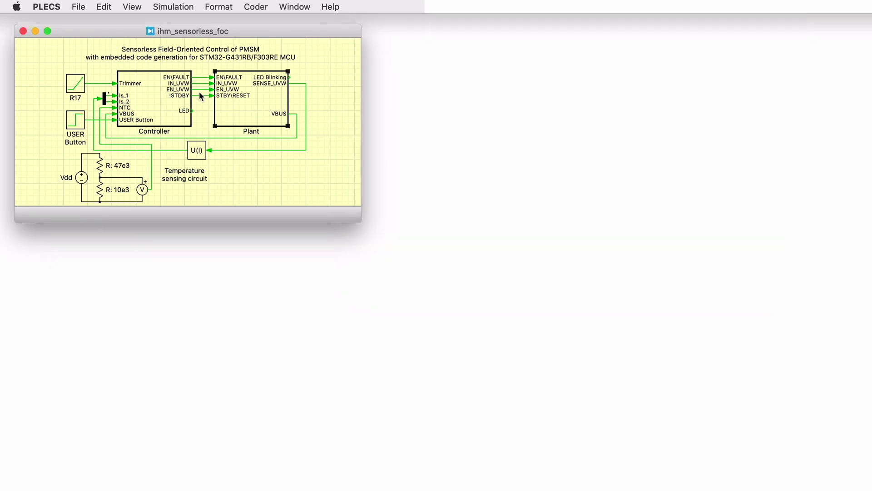
# Open the Controller and point out the Is_1 and Is_2 ADCs, the task trigger line and PWM IN_UVW
pyautogui.doubleClick(166, 109)
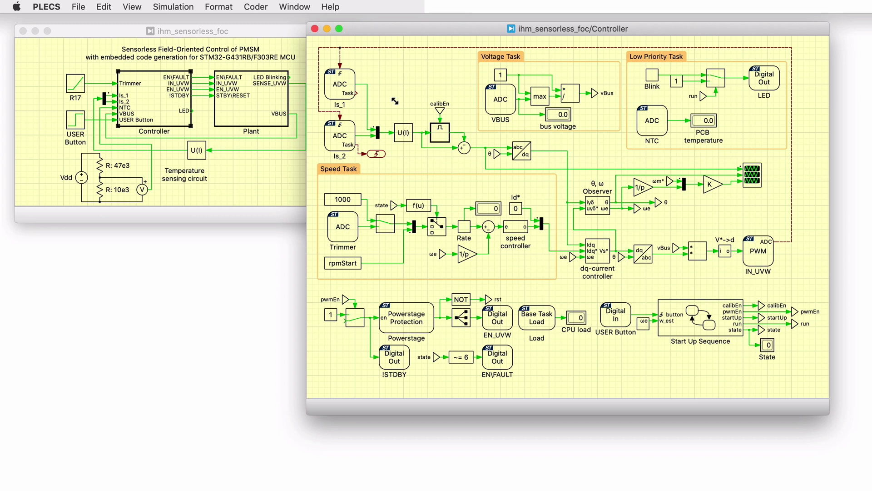
pyautogui.click(344, 95)
pyautogui.keyDown('shift'); pyautogui.click(346, 141); pyautogui.keyUp('shift')
pyautogui.click(400, 48)
pyautogui.click(772, 258)
# Point out the VBUS, NTC and Trimmer ADC blocks, then clear the selection
pyautogui.click(507, 109)
pyautogui.keyDown('shift'); pyautogui.click(652, 131); pyautogui.keyUp('shift')
pyautogui.keyDown('shift'); pyautogui.click(355, 233); pyautogui.keyUp('shift')
pyautogui.click(694, 274)
pyautogui.doubleClick(590, 257)
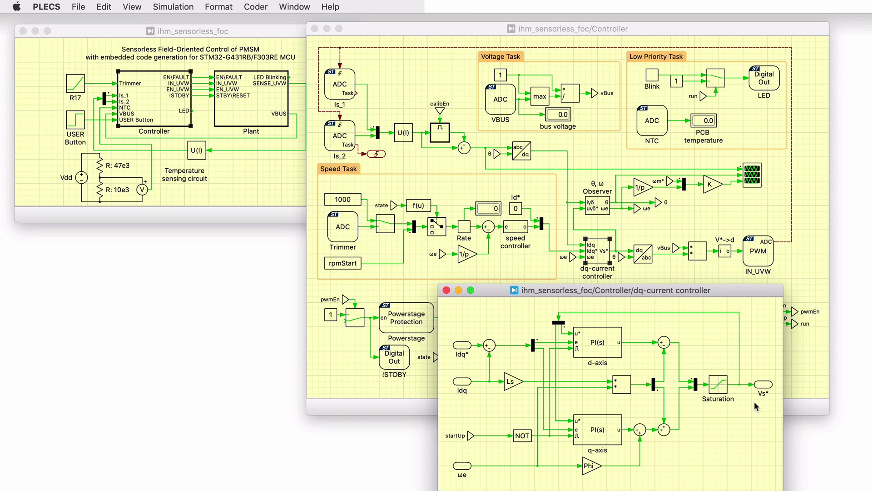
pyautogui.click(446, 289)
pyautogui.doubleClick(511, 226)
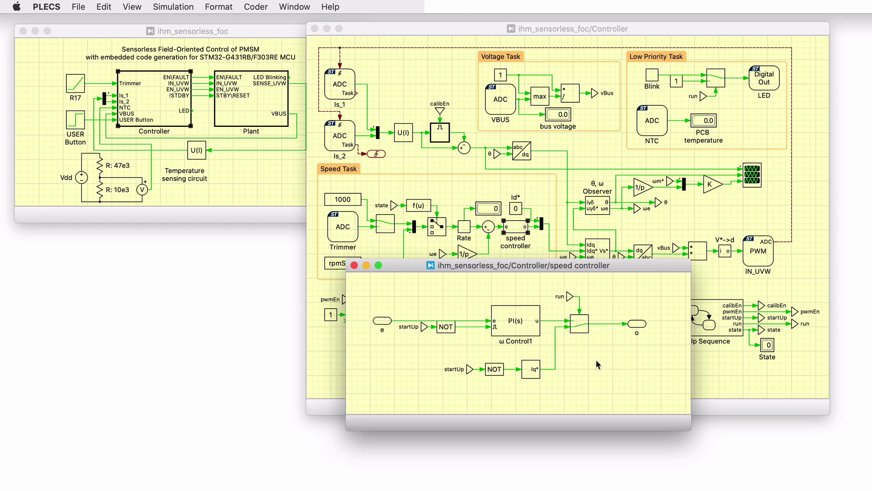
pyautogui.click(354, 265)
pyautogui.click(354, 204)
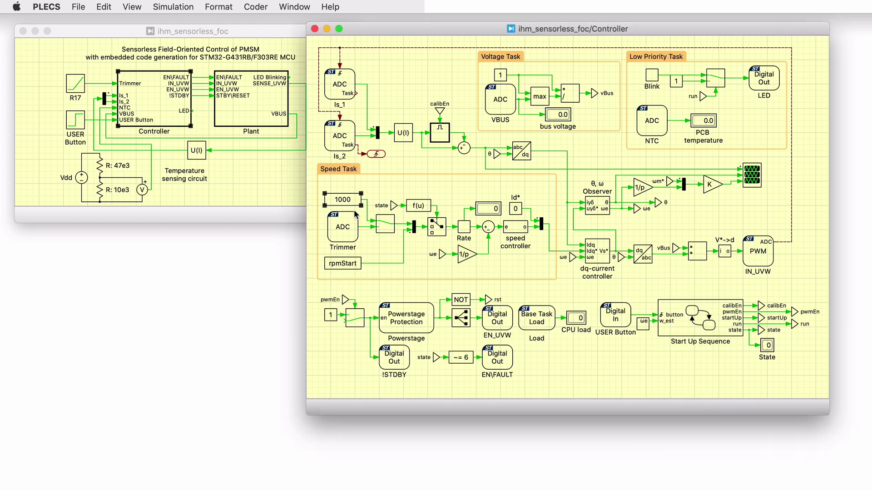
pyautogui.click(356, 236)
pyautogui.doubleClick(598, 207)
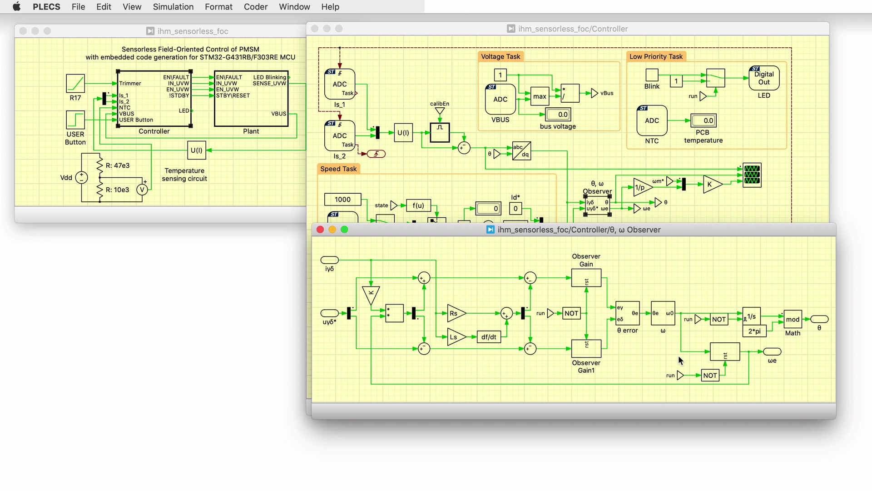
pyautogui.click(633, 321)
pyautogui.click(320, 229)
pyautogui.doubleClick(675, 325)
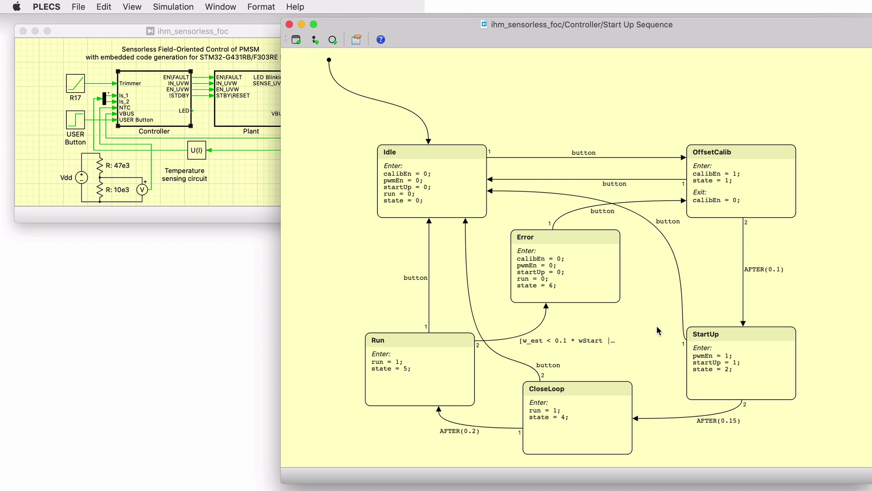
pyautogui.click(470, 178)
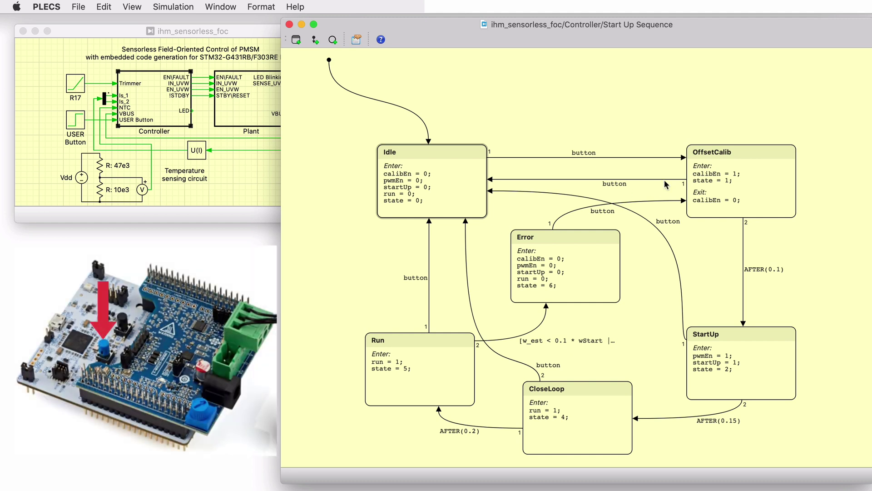
pyautogui.click(745, 159)
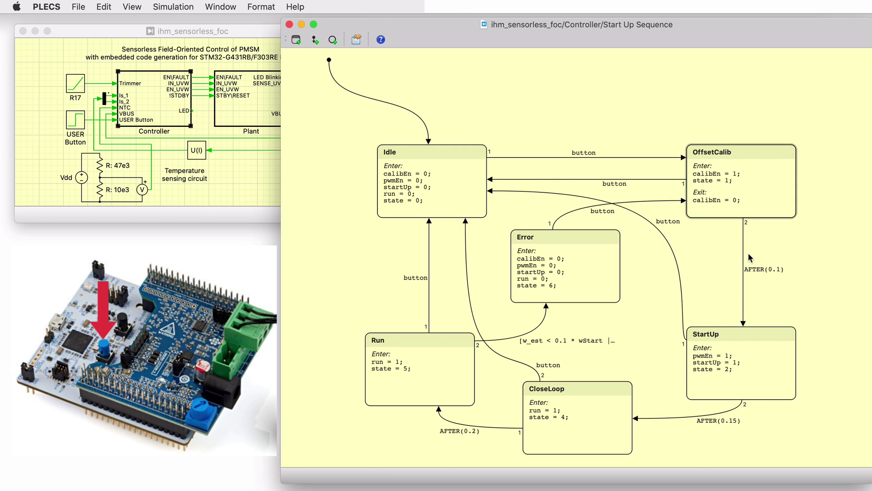
pyautogui.click(767, 333)
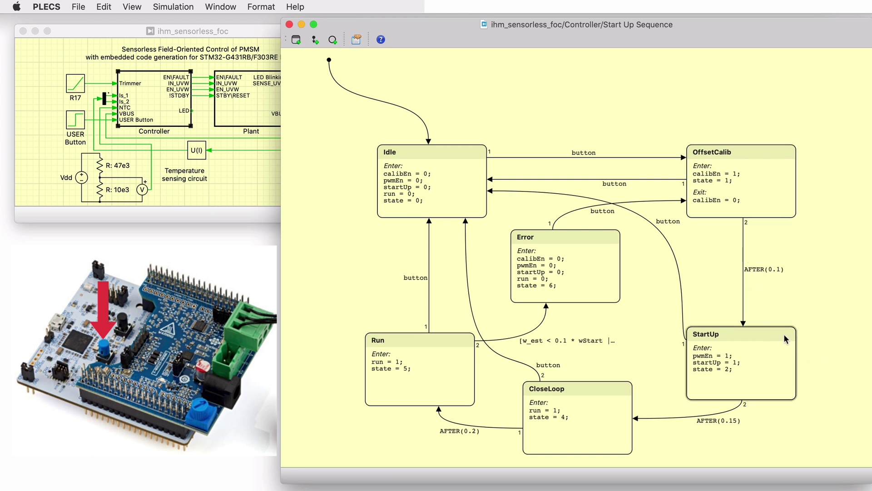
pyautogui.click(676, 265)
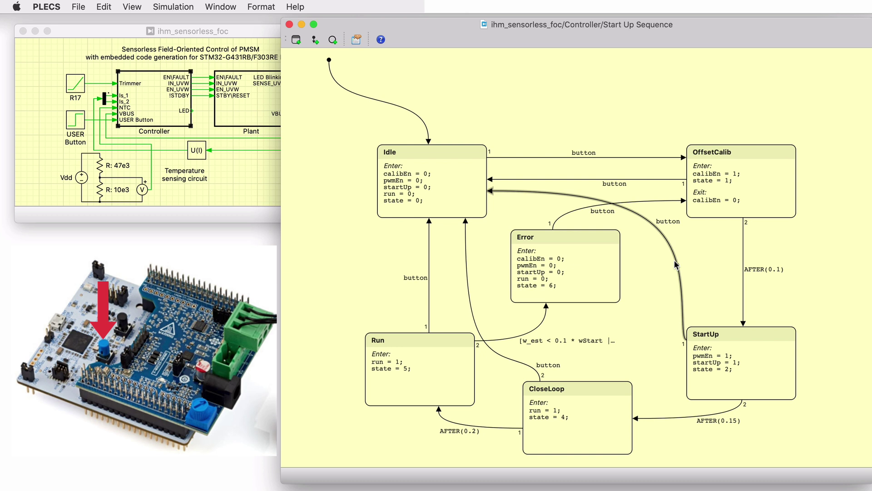
pyautogui.click(461, 160)
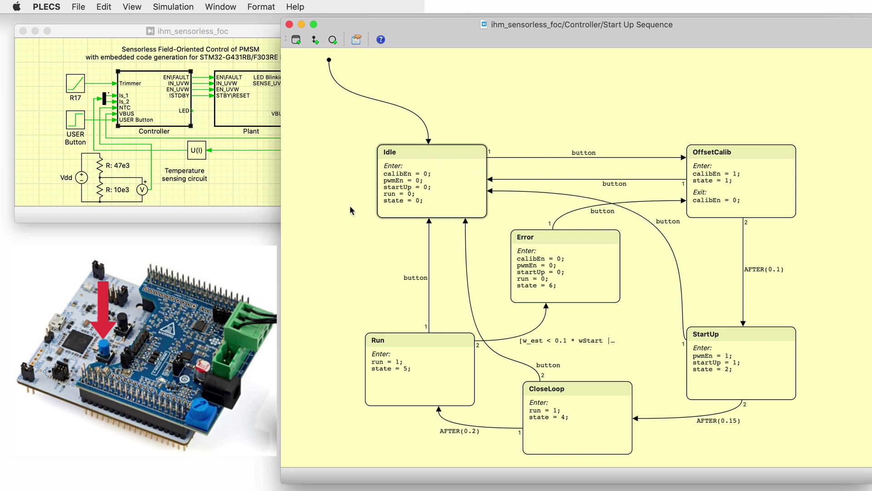
pyautogui.click(289, 24)
pyautogui.moveTo(322, 287); pyautogui.dragTo(496, 386)
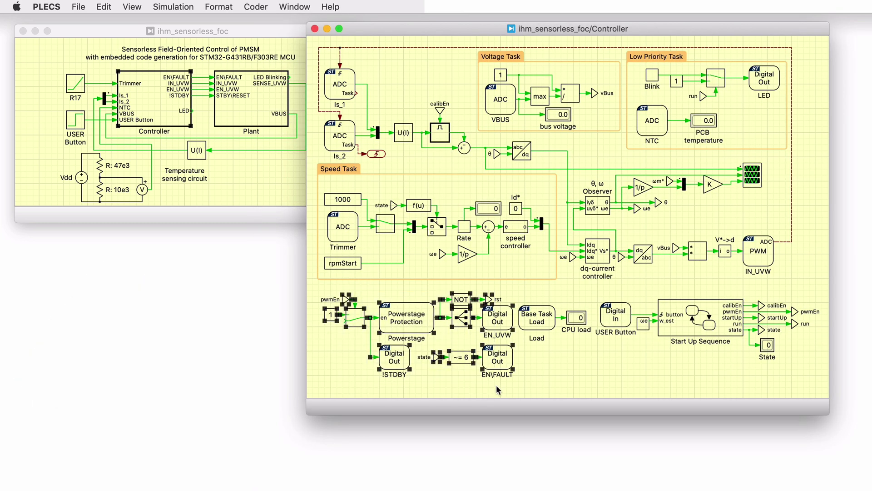
pyautogui.click(534, 385)
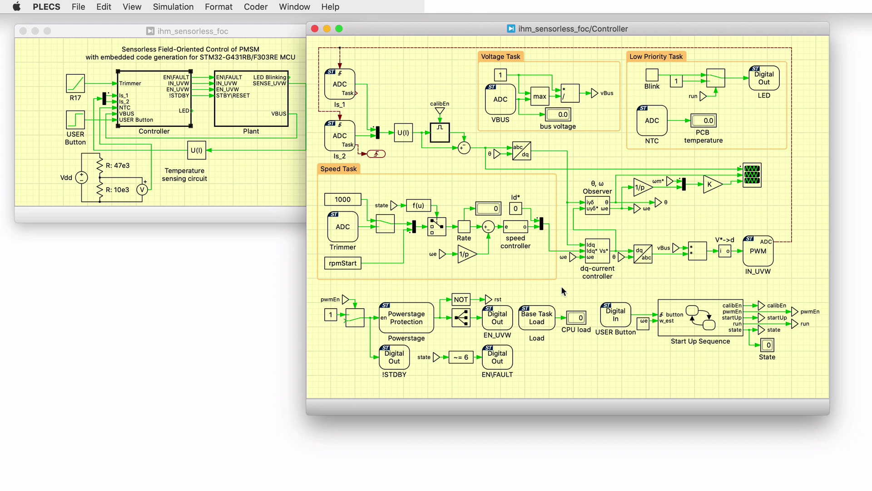
pyautogui.click(550, 278)
pyautogui.keyDown('shift'); pyautogui.click(597, 130); pyautogui.keyUp('shift')
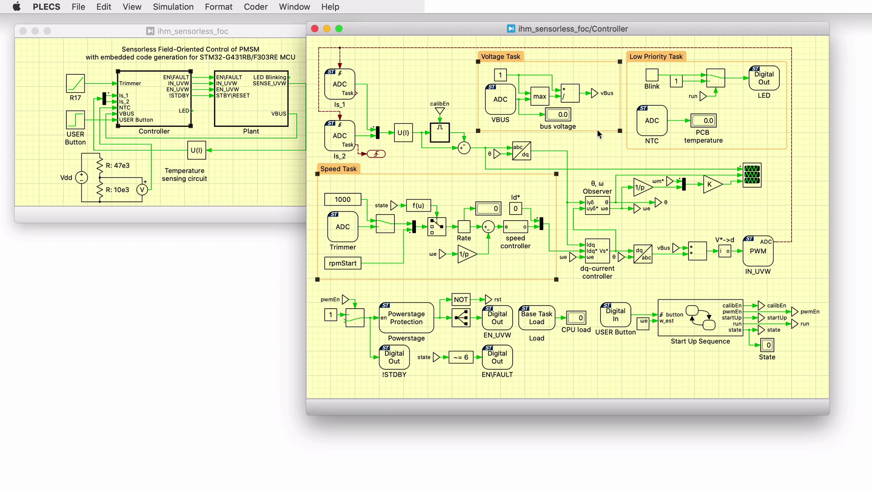
pyautogui.keyDown('shift'); pyautogui.click(671, 149); pyautogui.keyUp('shift')
# Run the simulation and open the scope plots
pyautogui.click(173, 6)
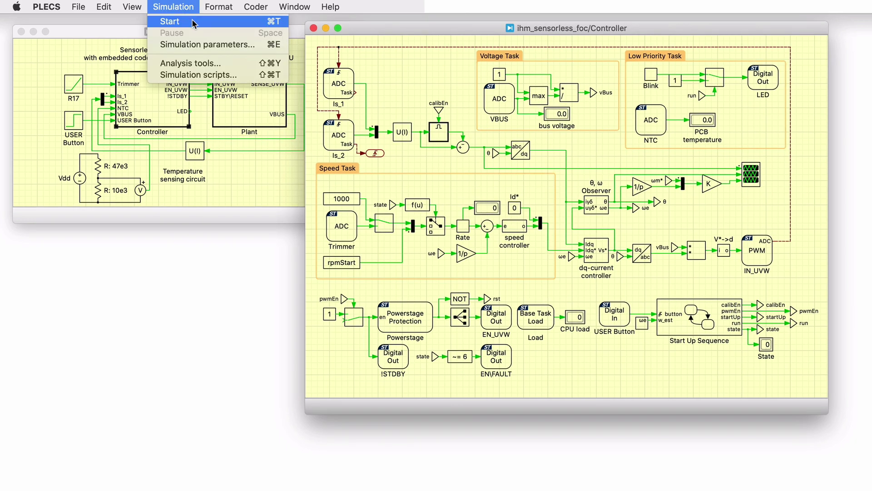
pyautogui.click(192, 21)
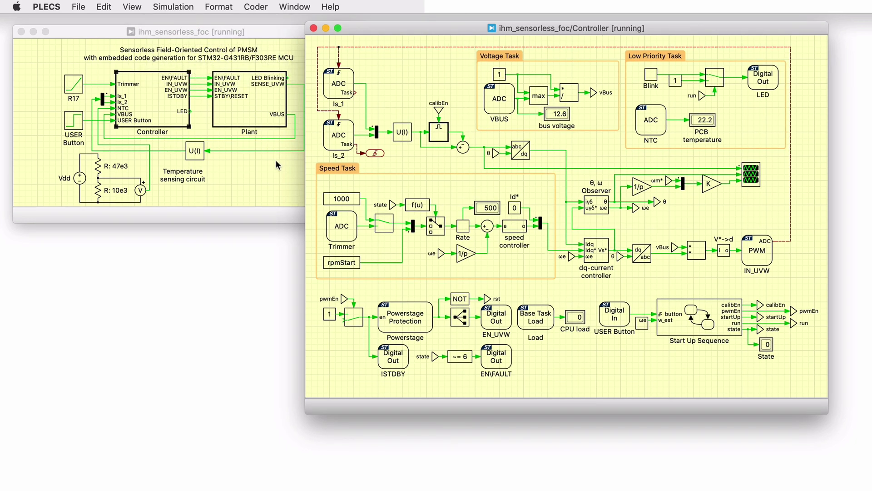
pyautogui.click(751, 171)
pyautogui.doubleClick(751, 171)
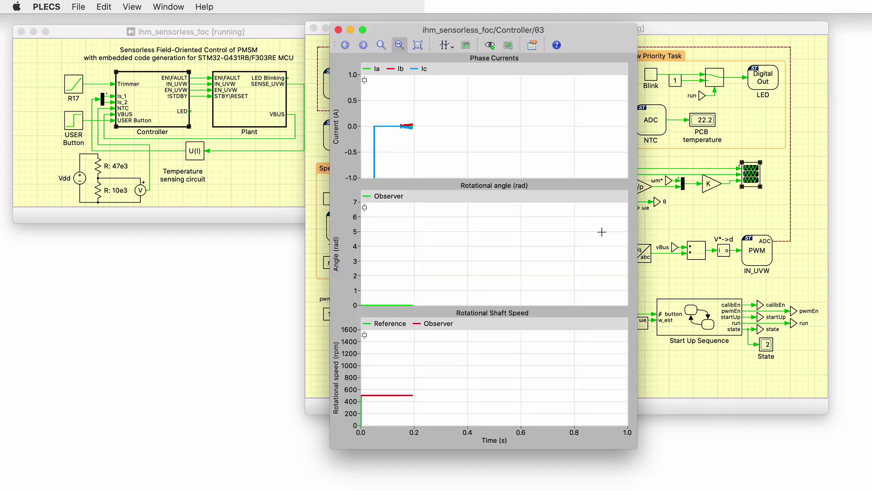
# Check the USER Button step time without changes, then fit the scope plots to the simulated data
pyautogui.click(72, 130)
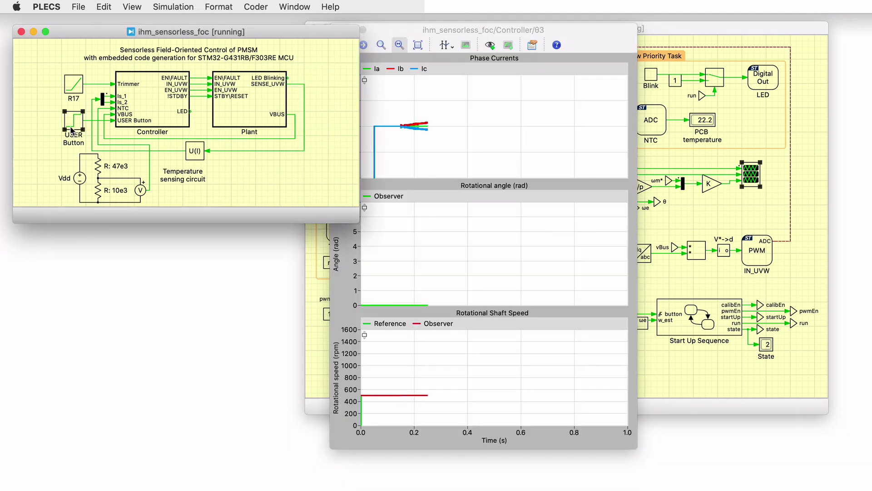
pyautogui.doubleClick(72, 129)
pyautogui.click(119, 120)
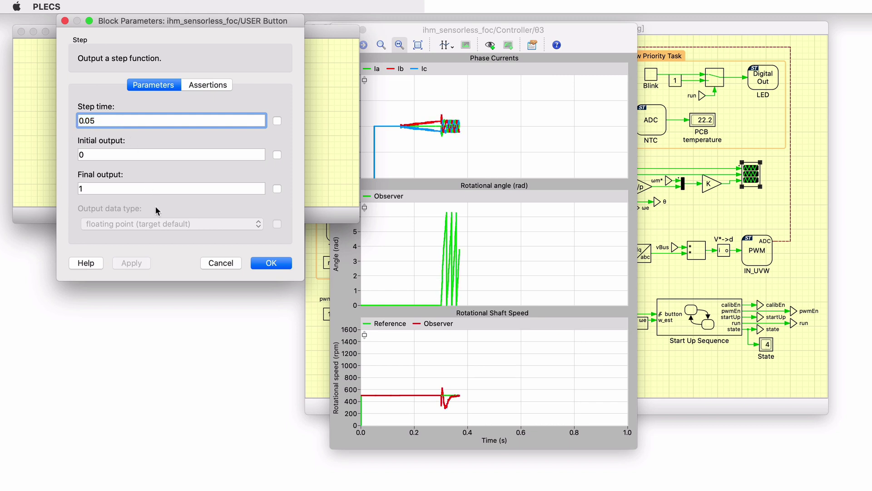
pyautogui.click(216, 263)
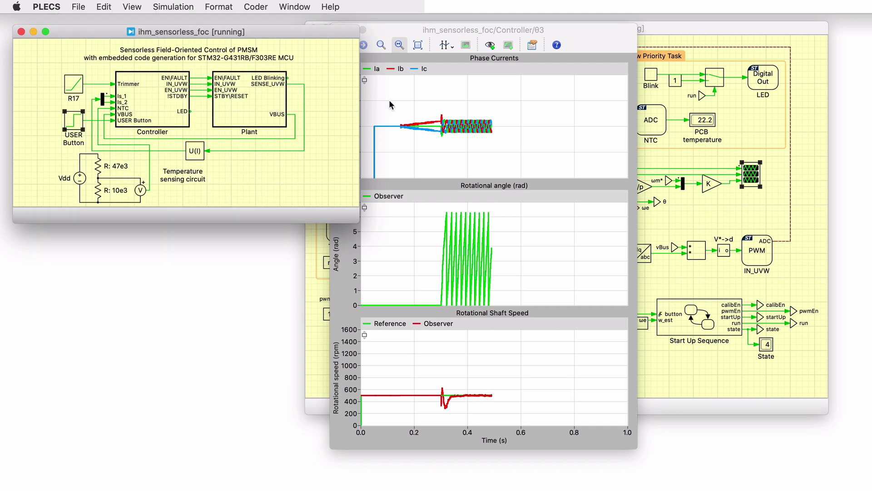
pyautogui.click(417, 45)
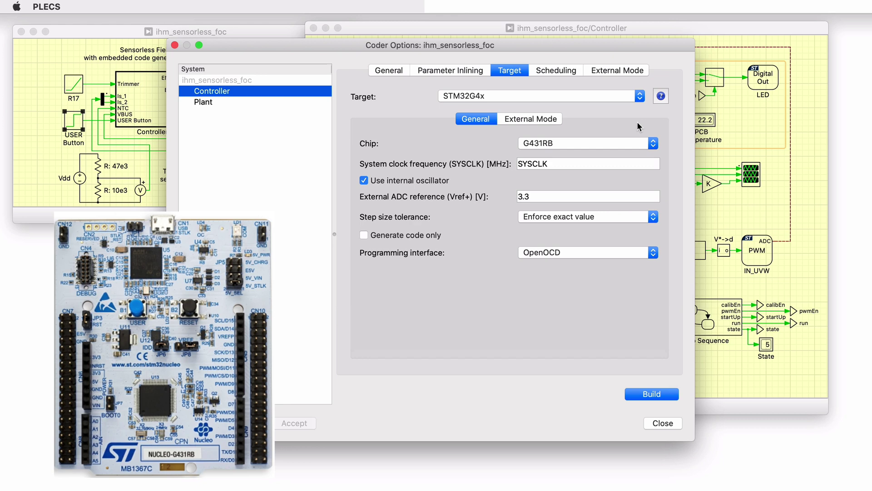
# Switch the Controller's code-generation target to STM32F3x to see its F303RE chip option
pyautogui.click(639, 96)
pyautogui.click(614, 106)
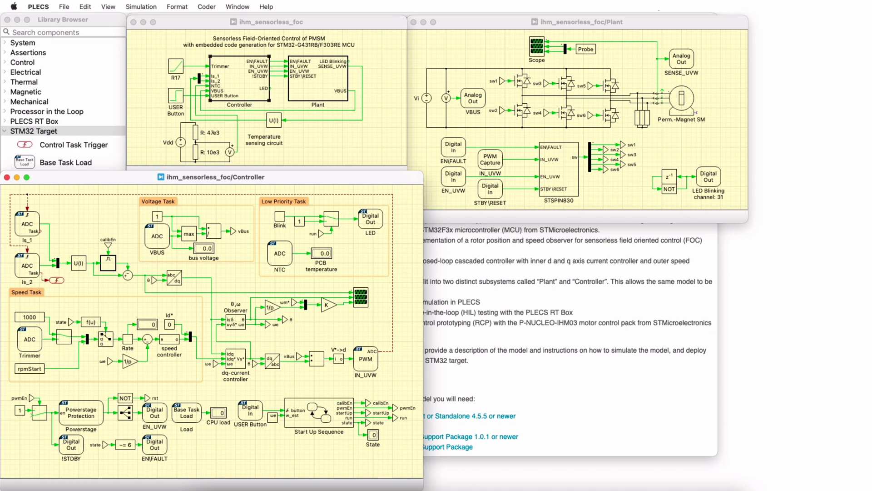
# Review the initialization commands in Simulation Parameters, then build the Controller code for the STM32G4x target
pyautogui.click(154, 7)
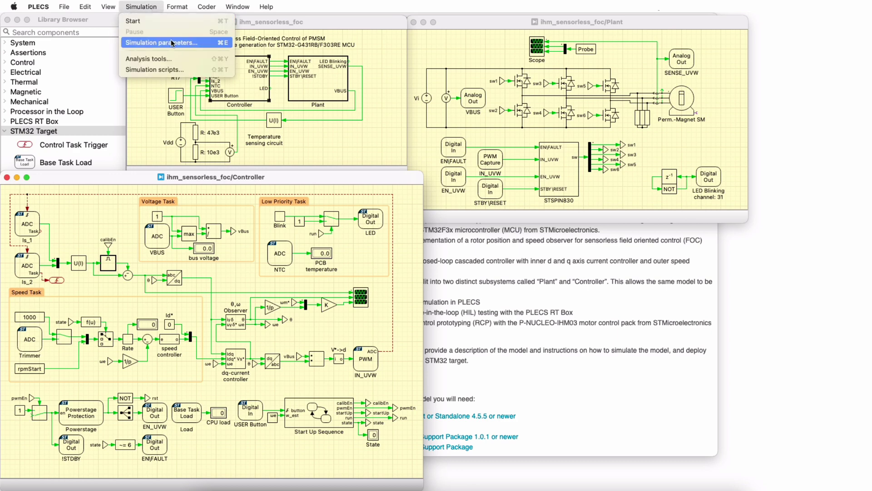
pyautogui.click(172, 43)
pyautogui.click(516, 139)
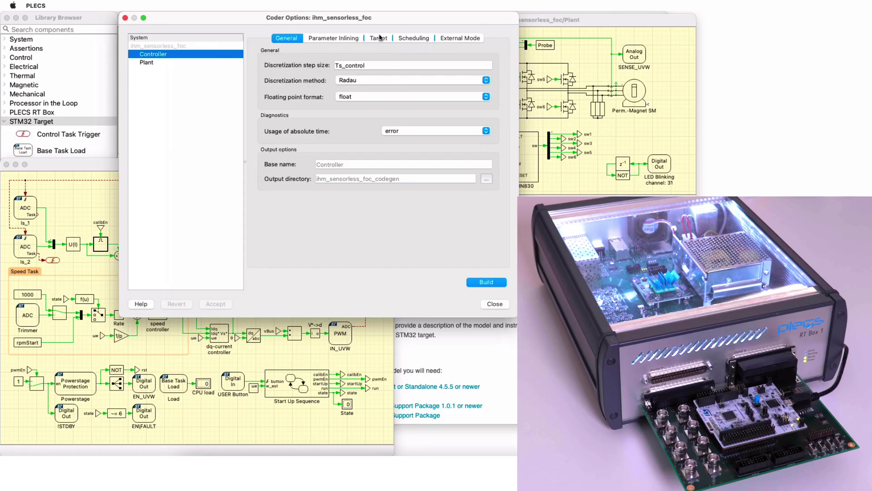
pyautogui.click(379, 38)
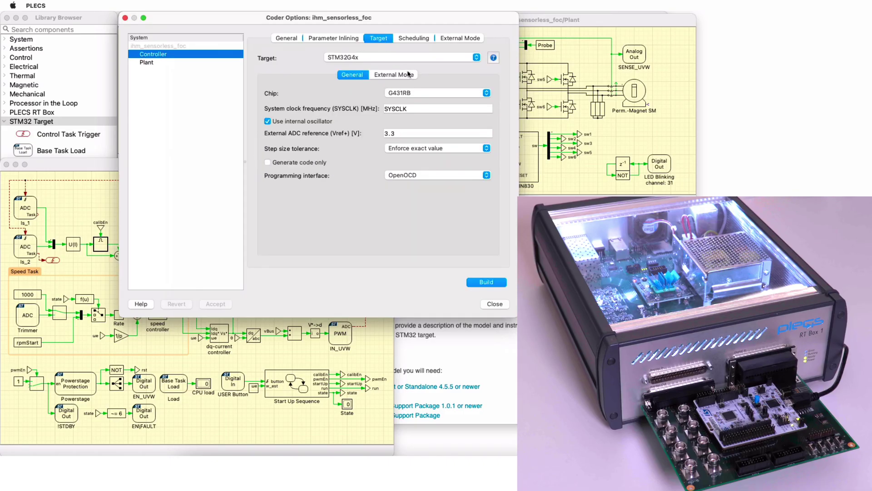
pyautogui.click(494, 282)
# Build the Plant for PLECS RT Box 1, connect in external mode with autotriggering, and open its scope
pyautogui.click(195, 62)
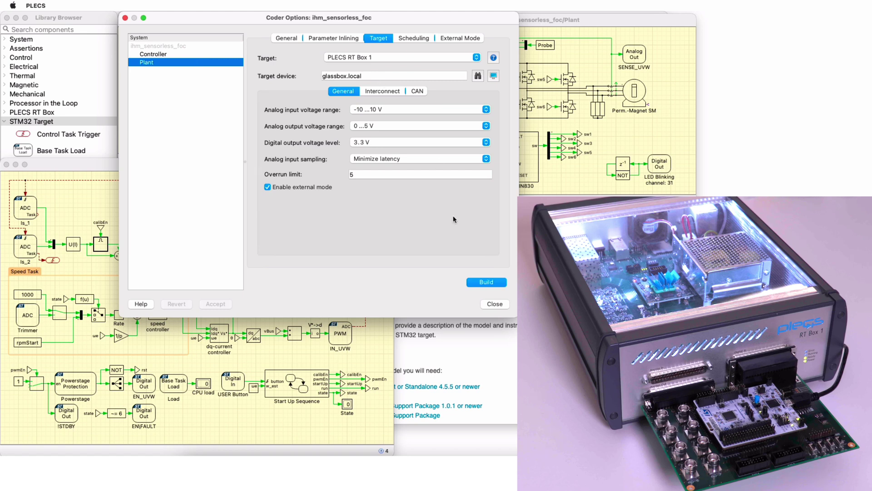
pyautogui.click(482, 282)
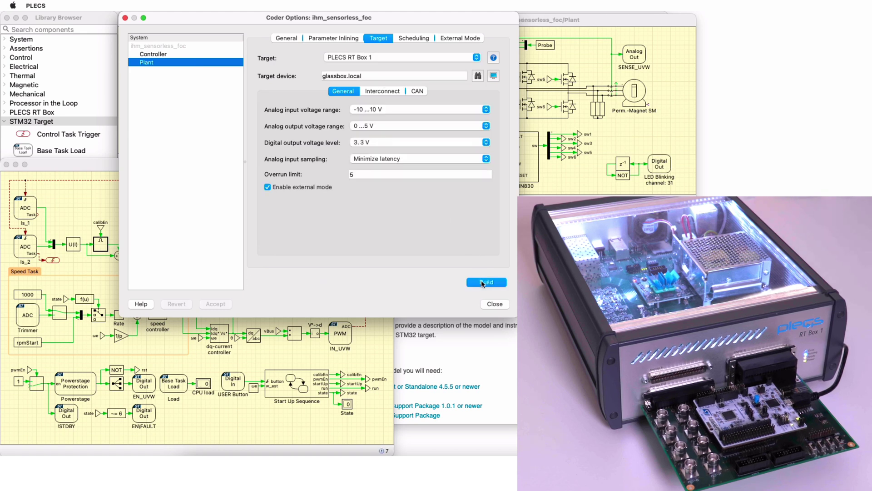
pyautogui.click(465, 40)
pyautogui.click(464, 72)
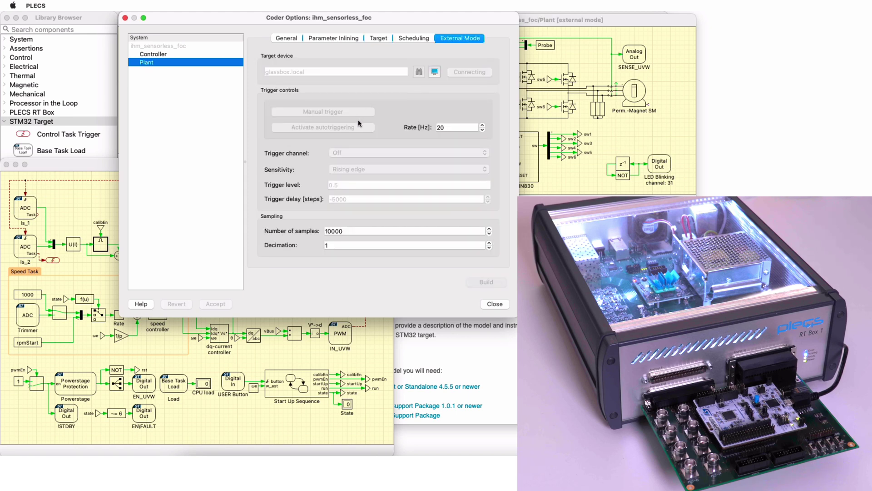
pyautogui.click(360, 128)
pyautogui.click(565, 62)
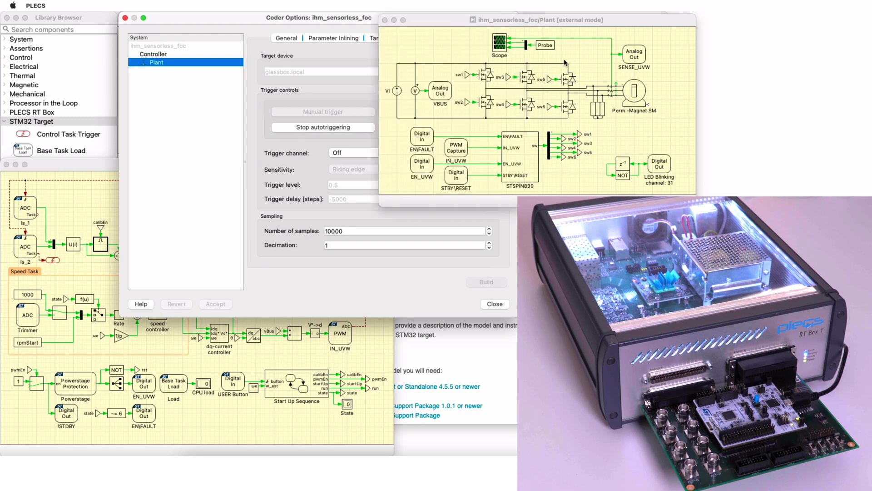
pyautogui.doubleClick(500, 48)
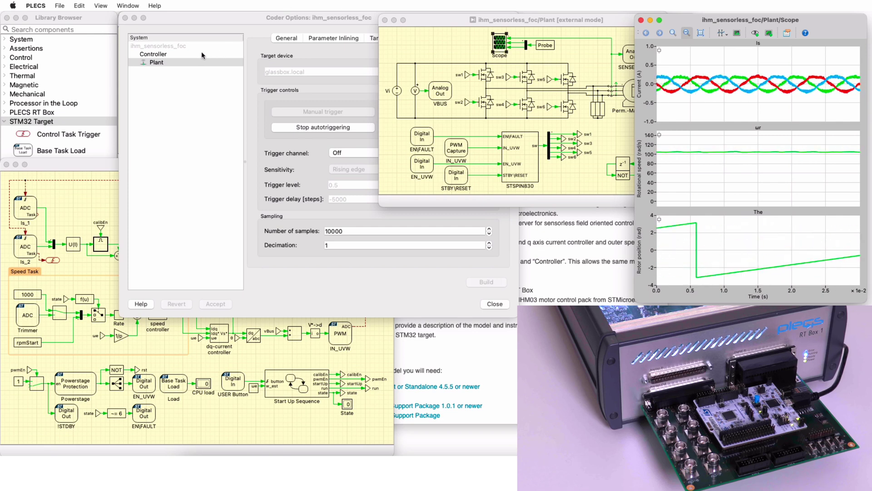
# Start Controller external-mode autotriggering and open its scope of currents and speed
pyautogui.click(237, 55)
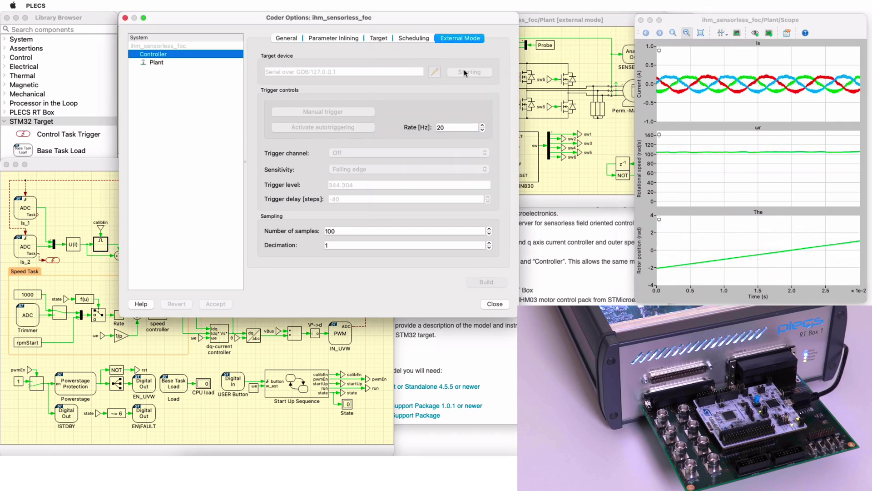
pyautogui.click(365, 128)
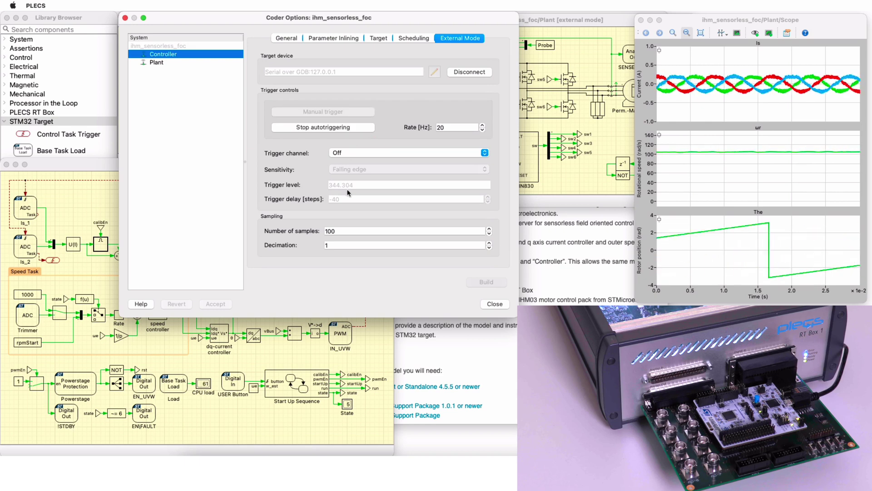
pyautogui.click(304, 358)
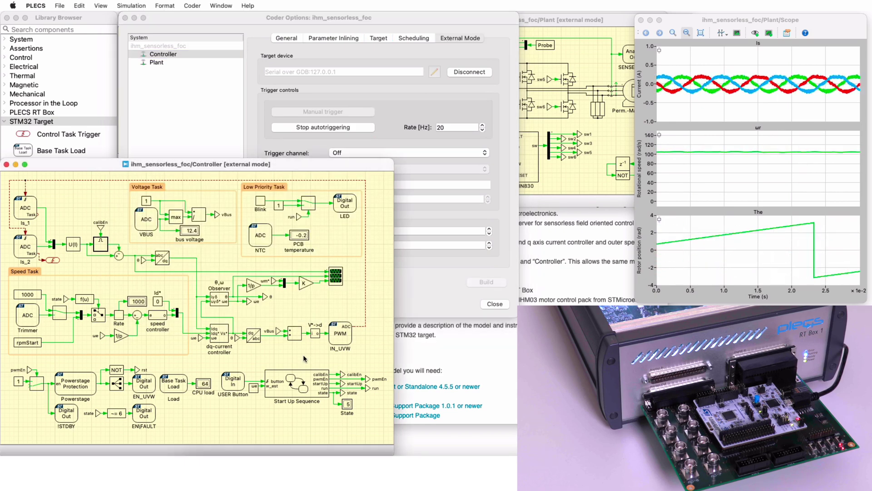
pyautogui.doubleClick(340, 281)
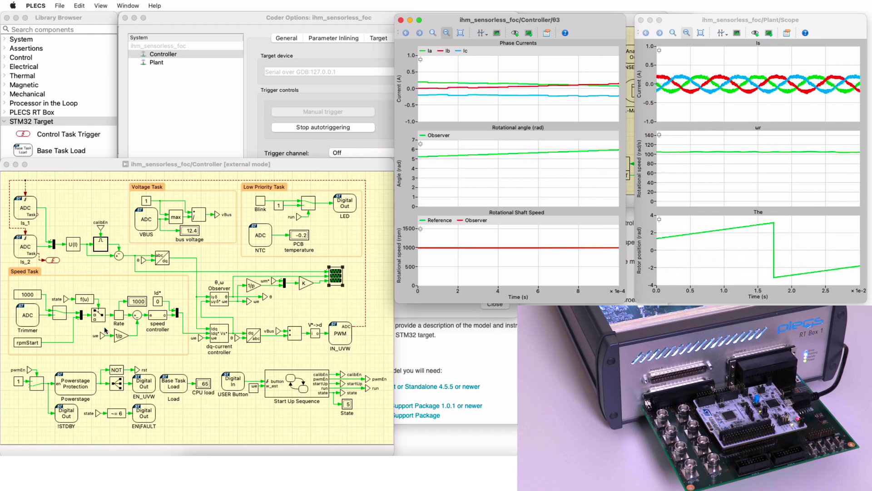
# Change the speed reference constant from 1000 to 1300 rpm, then to 800 rpm
pyautogui.doubleClick(34, 296)
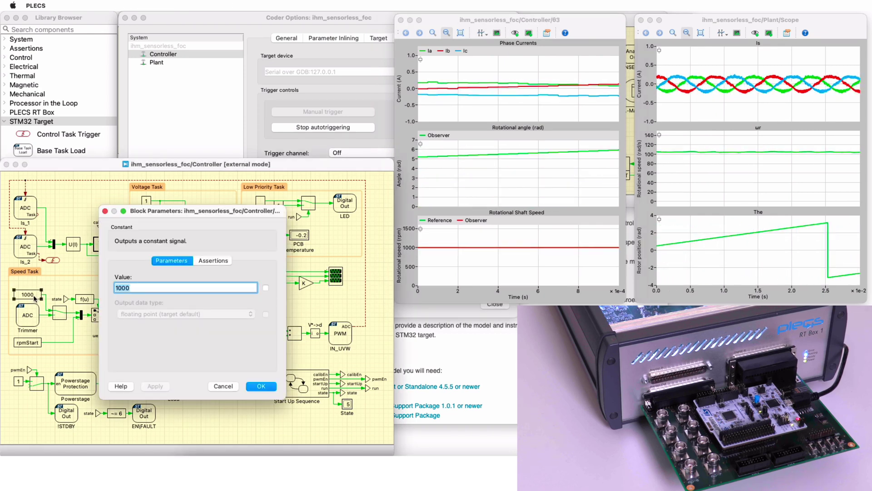
pyautogui.write('130')
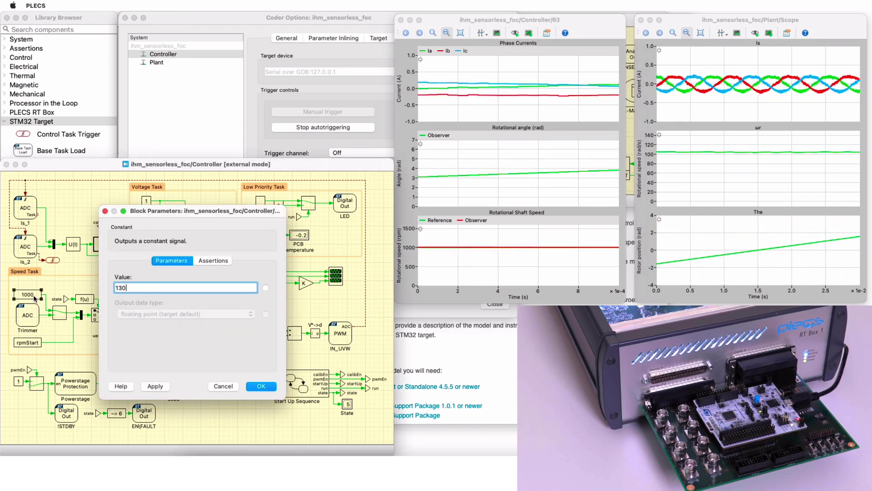
pyautogui.write('0')
pyautogui.press('Return')
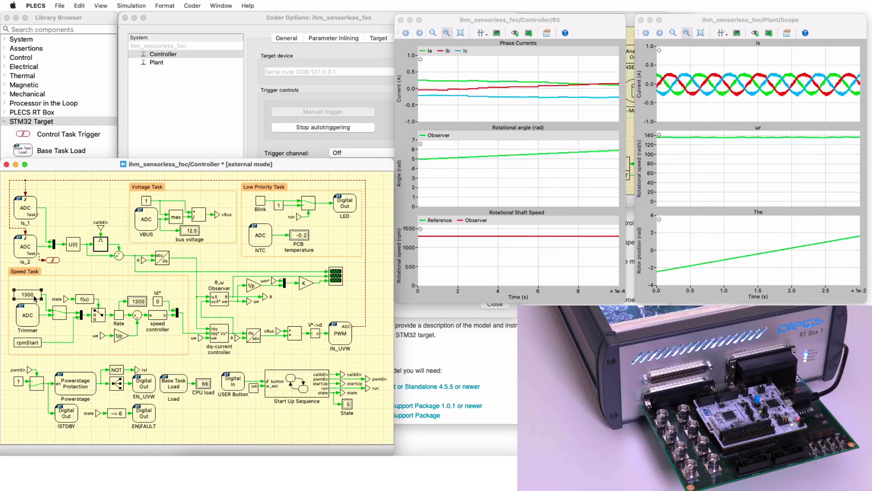
pyautogui.doubleClick(35, 296)
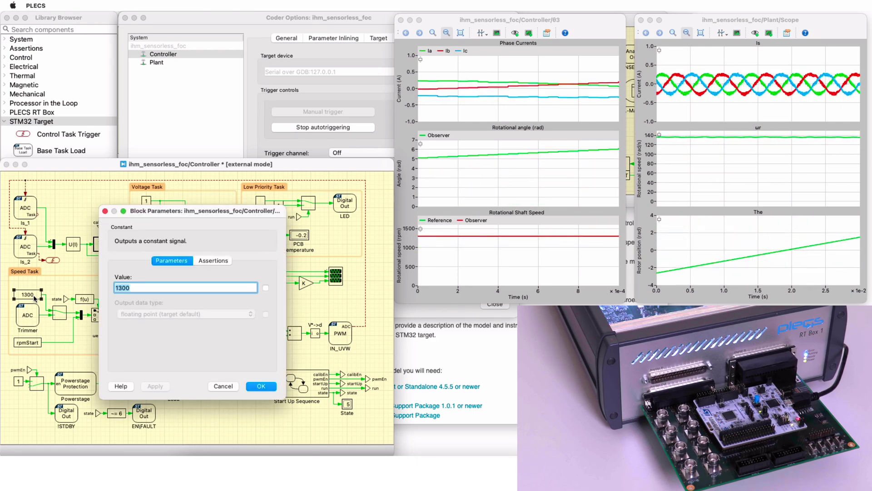
pyautogui.write('800')
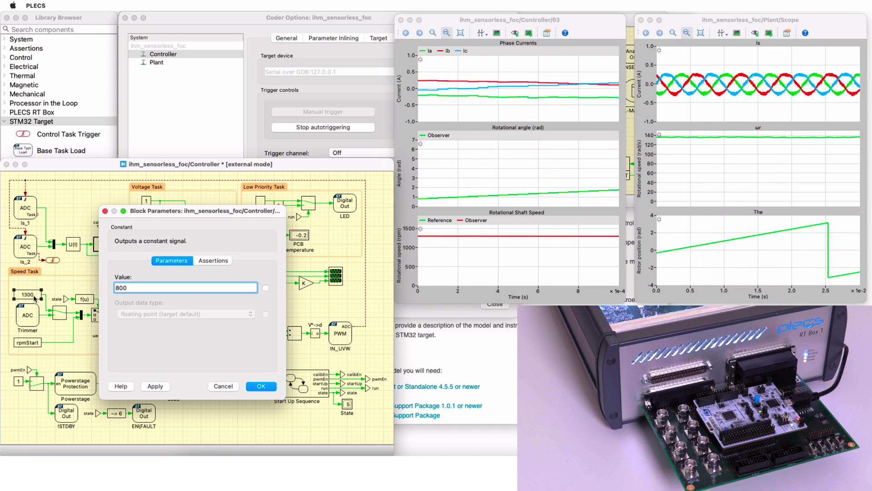
pyautogui.press('Return')
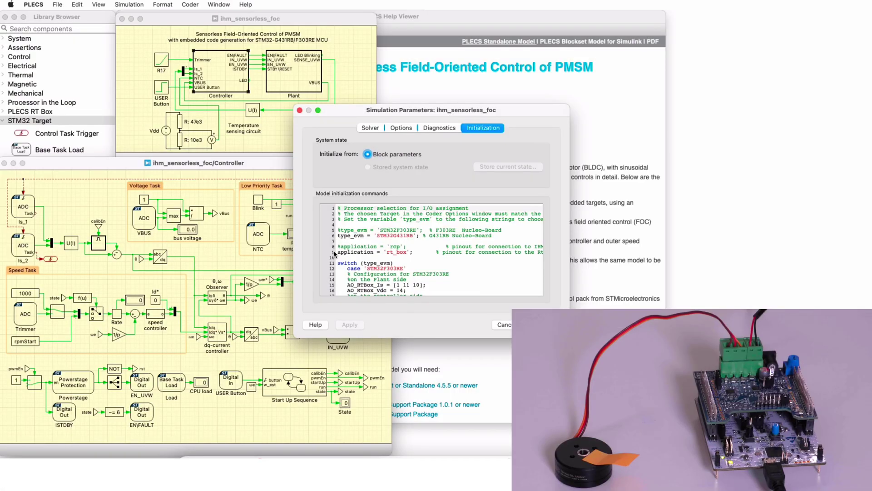
# In the initialization commands, comment out application = 'rt_box' and uncomment the 'rcp' line
pyautogui.click(337, 252)
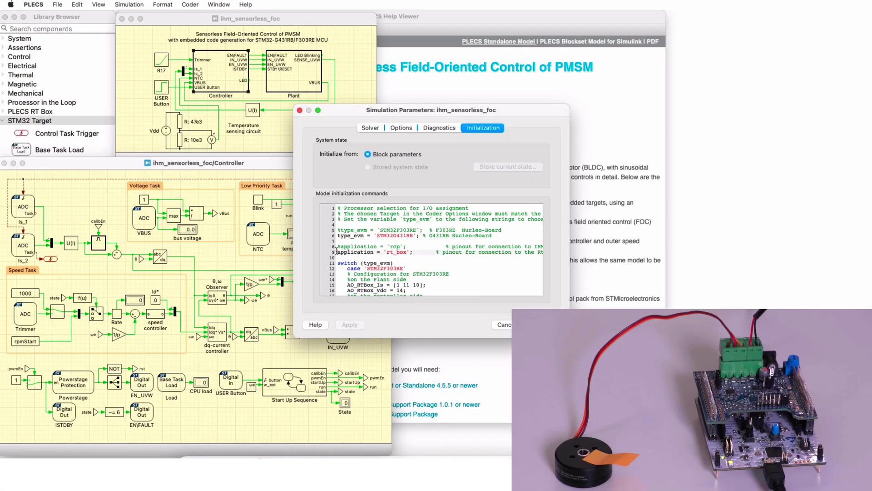
pyautogui.write('%')
pyautogui.click(338, 246)
pyautogui.press('Delete')
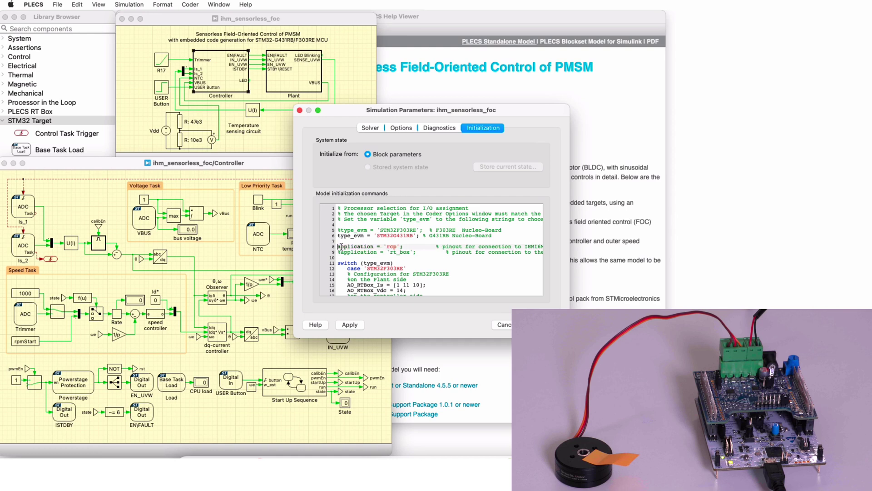
pyautogui.click(545, 324)
# Build the Controller for the STM32 target from Coder Options and connect in external mode
pyautogui.click(190, 5)
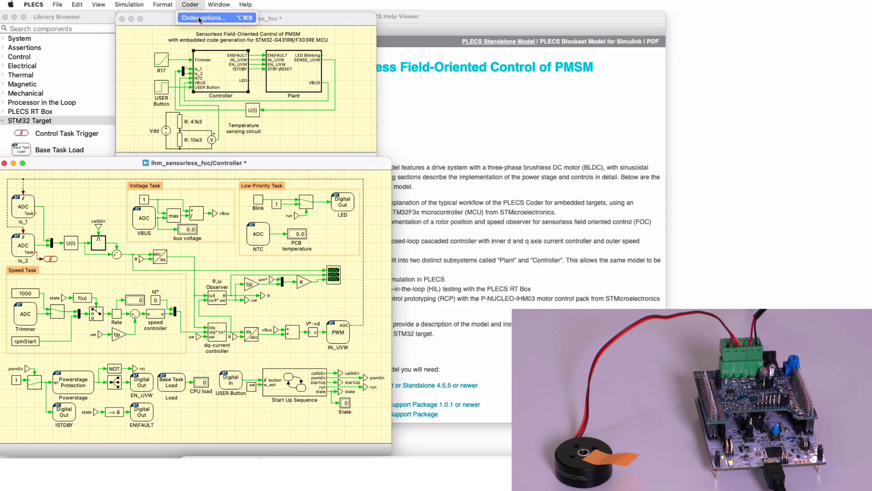
pyautogui.click(205, 15)
pyautogui.click(464, 37)
pyautogui.click(581, 281)
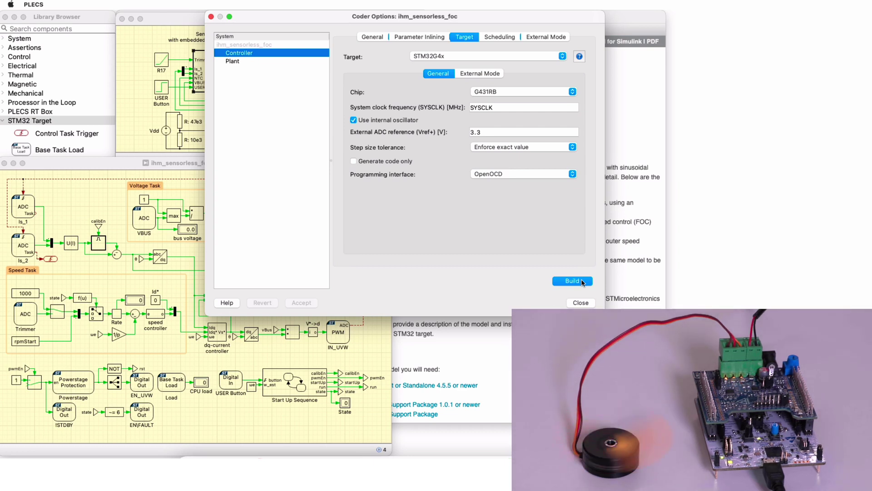
pyautogui.click(547, 37)
pyautogui.click(556, 71)
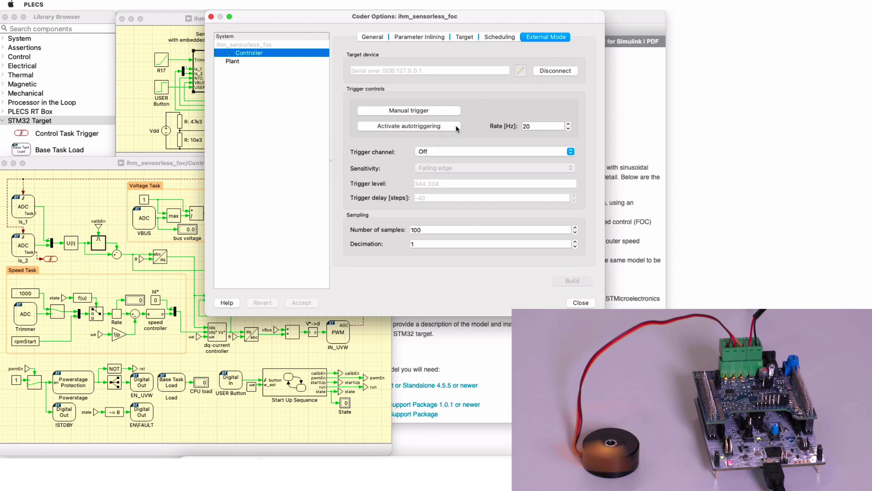
# Activate autotriggering for live data and change the Speed Task reference constant from 1000 to 300 rpm
pyautogui.click(456, 126)
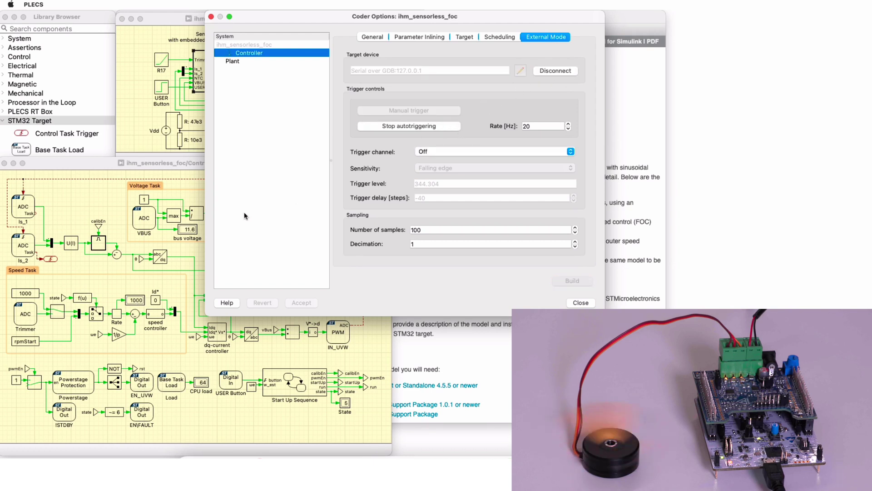
pyautogui.click(28, 295)
pyautogui.doubleClick(28, 294)
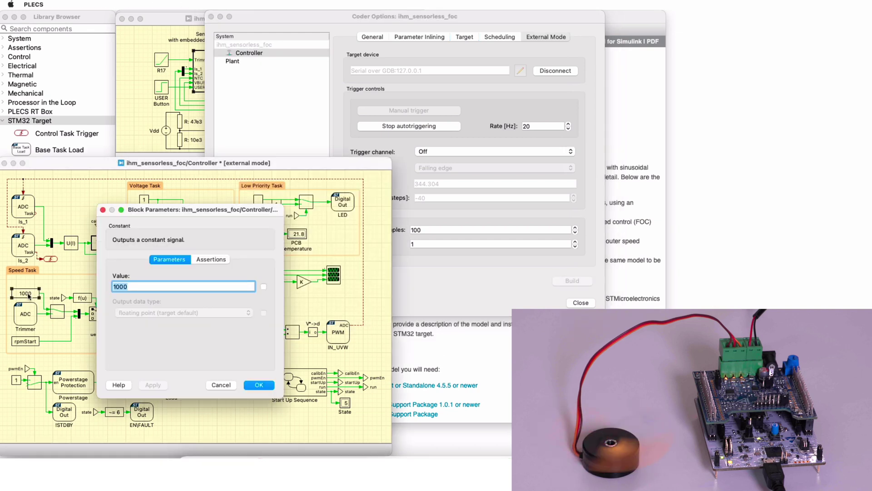
pyautogui.write('300')
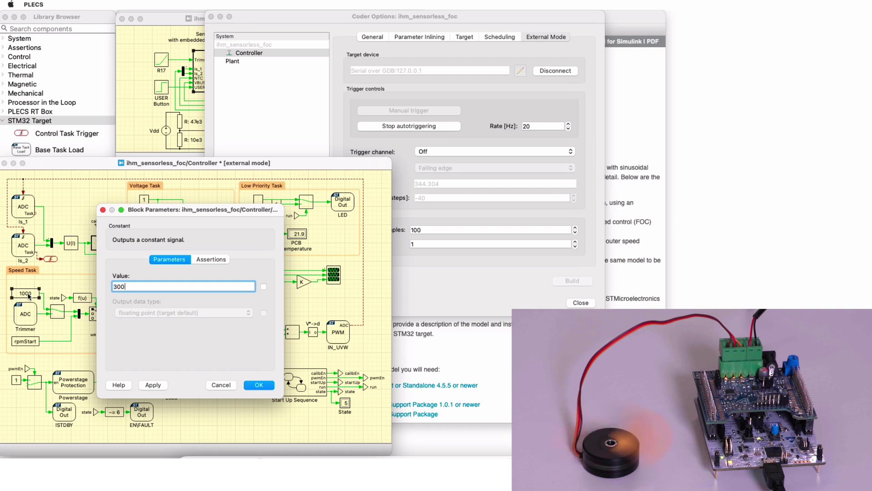
pyautogui.press('Return')
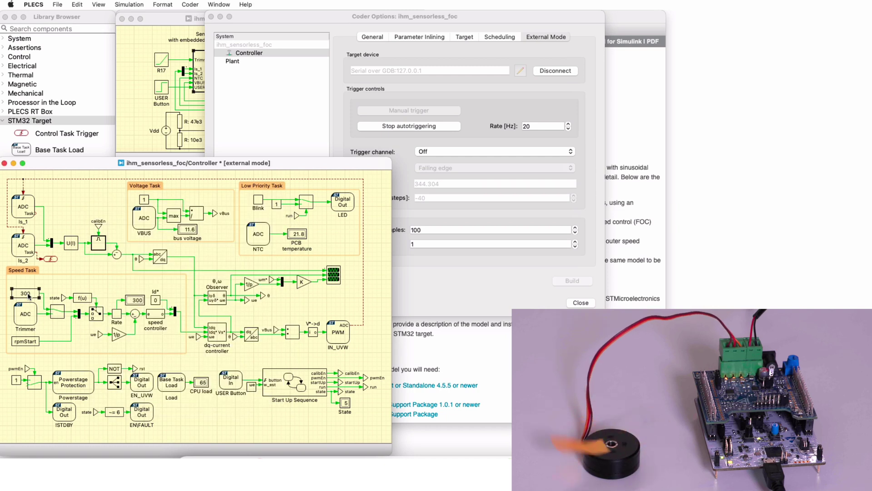
pyautogui.click(58, 315)
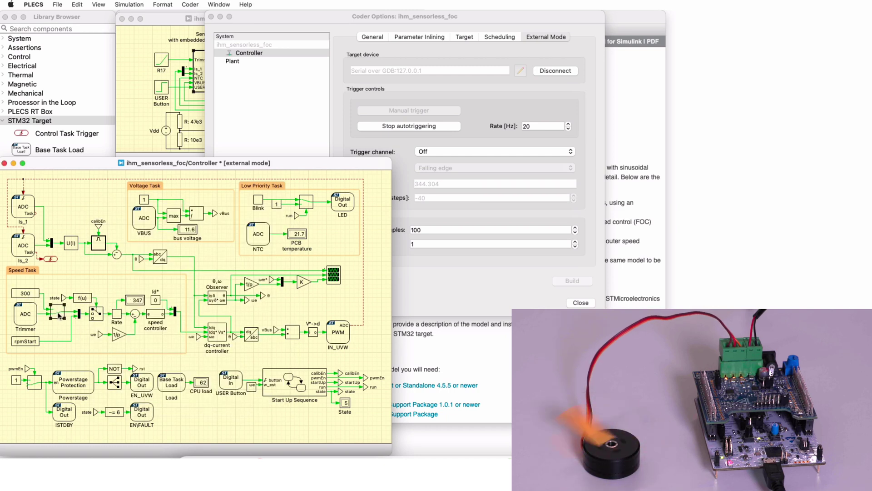